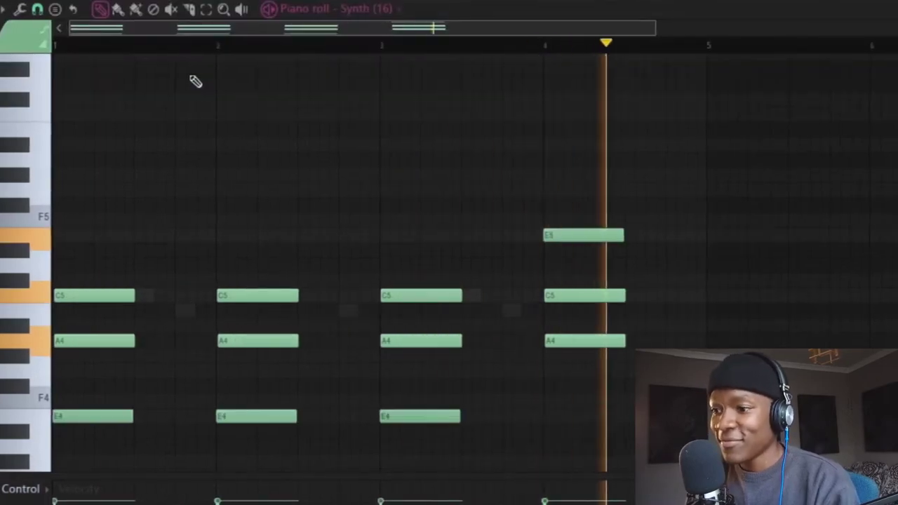
Transpose all the Synth (16) chord notes down one octave and check the fourth chord's A3 note.
{"action": "key", "text": "ctrl+Down"}
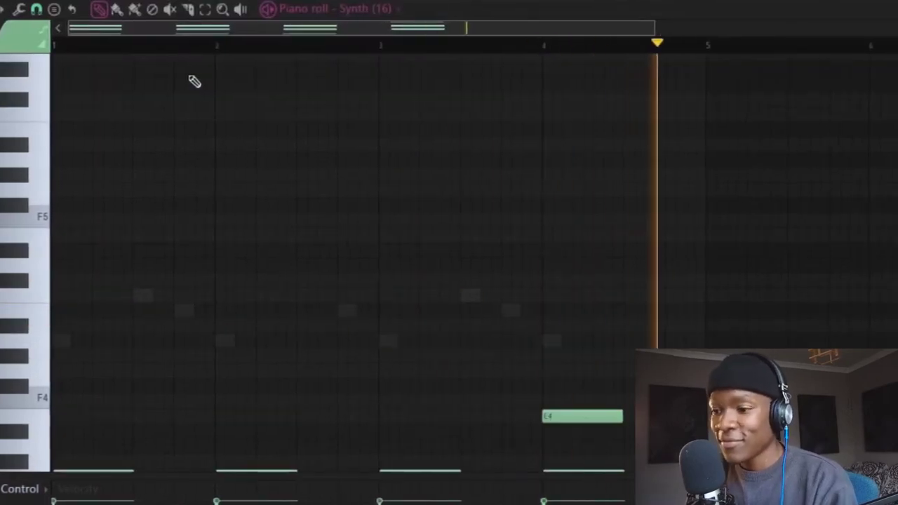
{"action": "scroll", "coordinate": [194, 81], "scroll_direction": "down", "scroll_amount": 3}
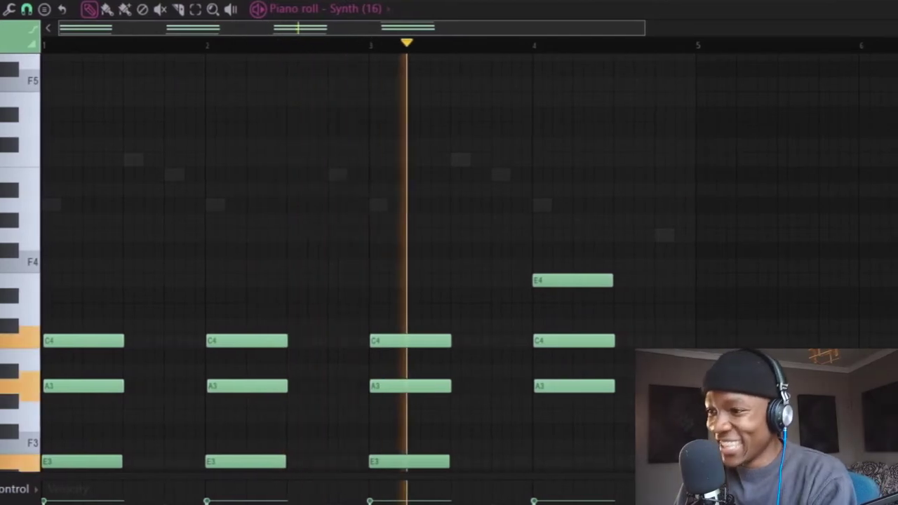
{"action": "left_click", "coordinate": [562, 386]}
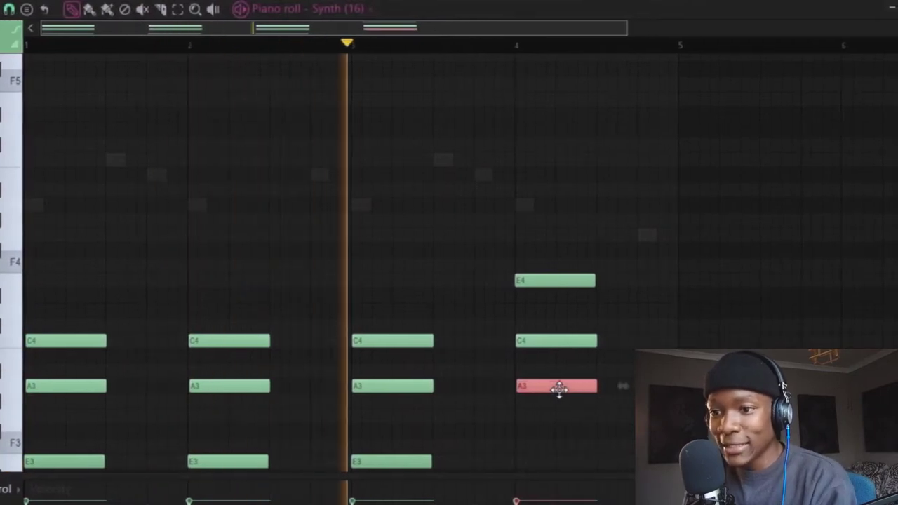
Transpose all of the sustained Pad (22) chord notes up one octave, leaving them deselected.
{"action": "key", "text": "ctrl+Up"}
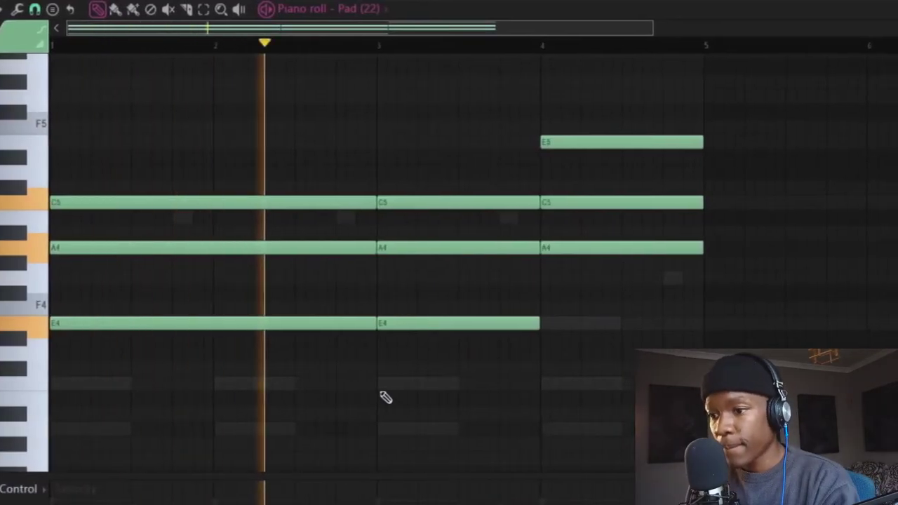
{"action": "key", "text": "ctrl+a"}
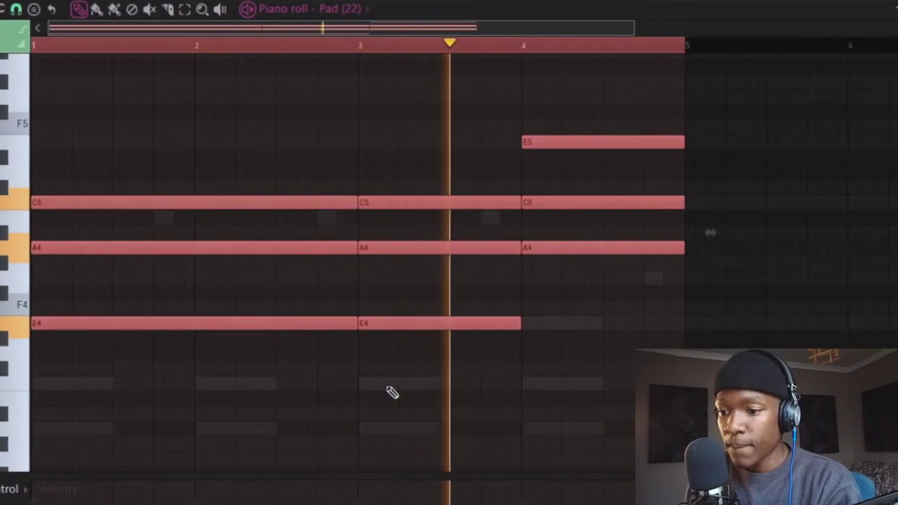
{"action": "key", "text": "ctrl+d"}
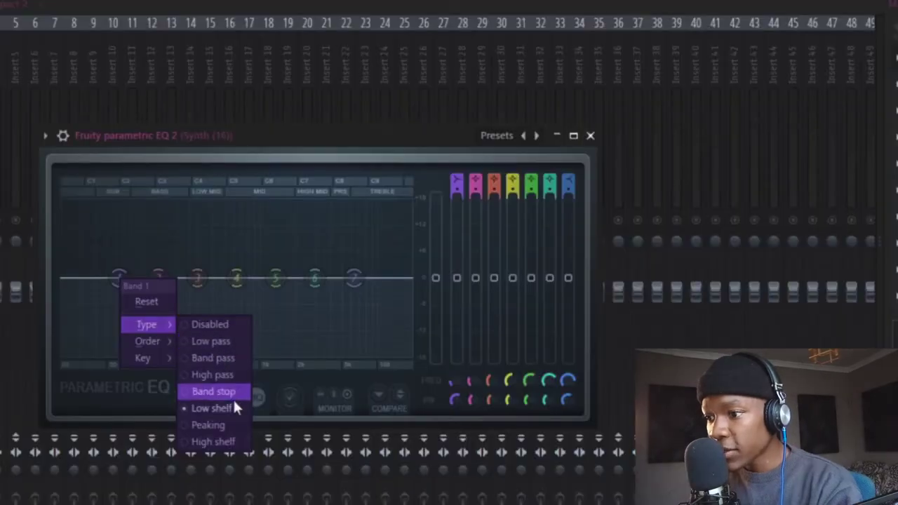
Shape the Synth (16) parametric EQ with a high-pass on band 1 moved up towards the low mids and a low-pass on band 7.
{"action": "left_click", "coordinate": [221, 389]}
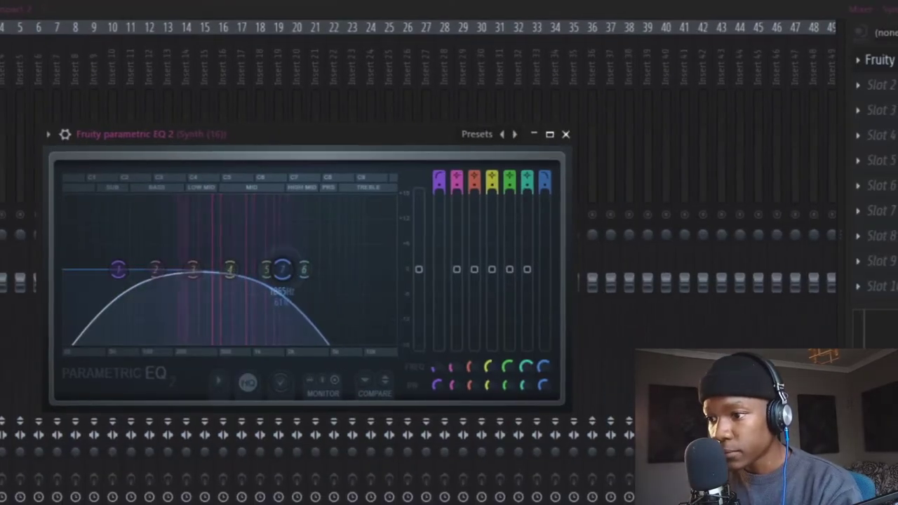
{"action": "left_click_drag", "start_coordinate": [117, 269], "coordinate": [210, 265]}
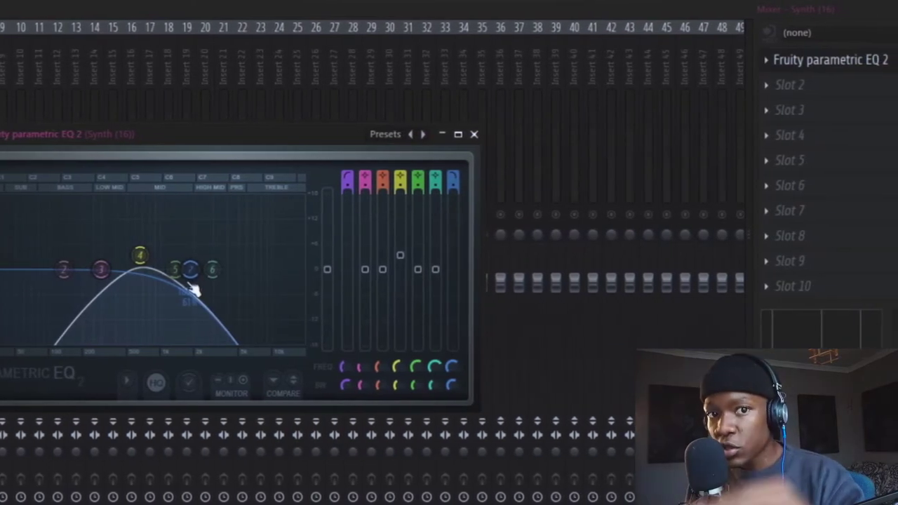
{"action": "left_click_drag", "start_coordinate": [207, 273], "coordinate": [203, 268]}
Load Gross Beat into slot 3 of the Synth (16) track with the 1 Beat Gate volume preset and close its window.
{"action": "left_click", "coordinate": [761, 110]}
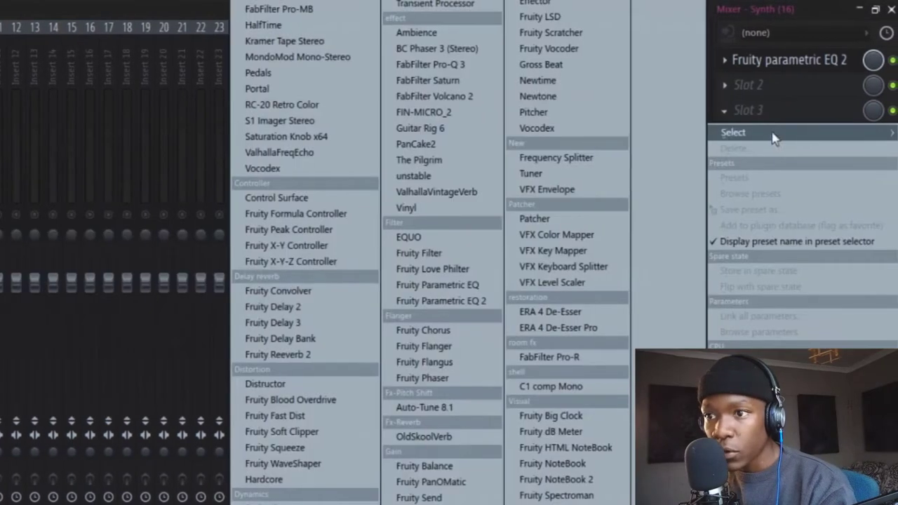
{"action": "left_click", "coordinate": [538, 64]}
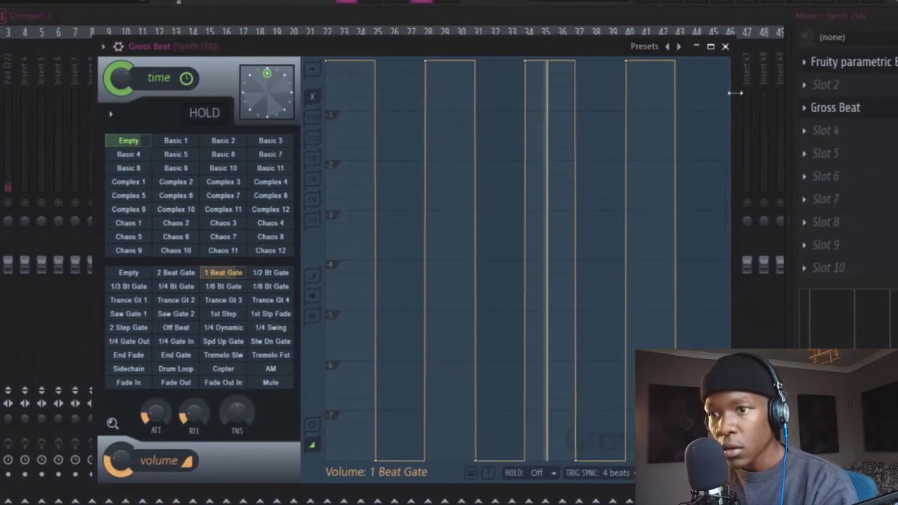
{"action": "left_click", "coordinate": [728, 46]}
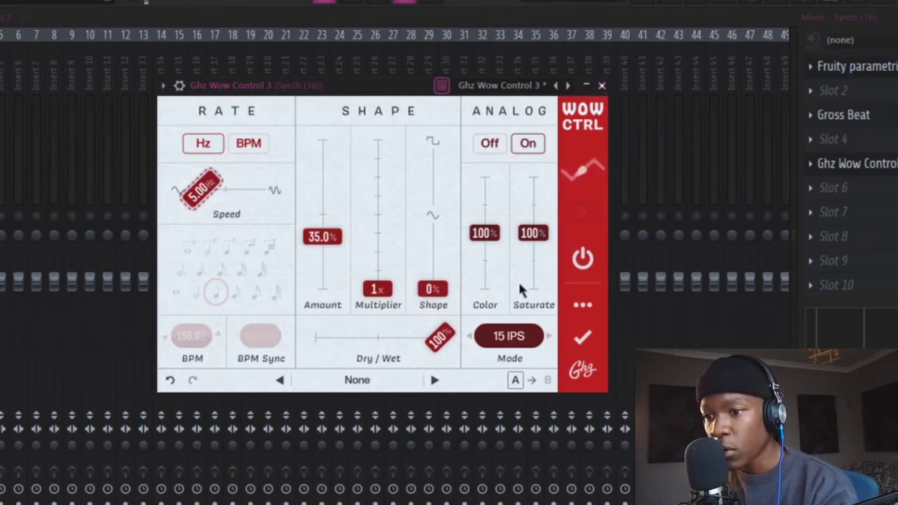
Close the Wow Control 3 settings and load another effect into a free slot below it on the Synth (16) track.
{"action": "left_click", "coordinate": [601, 85]}
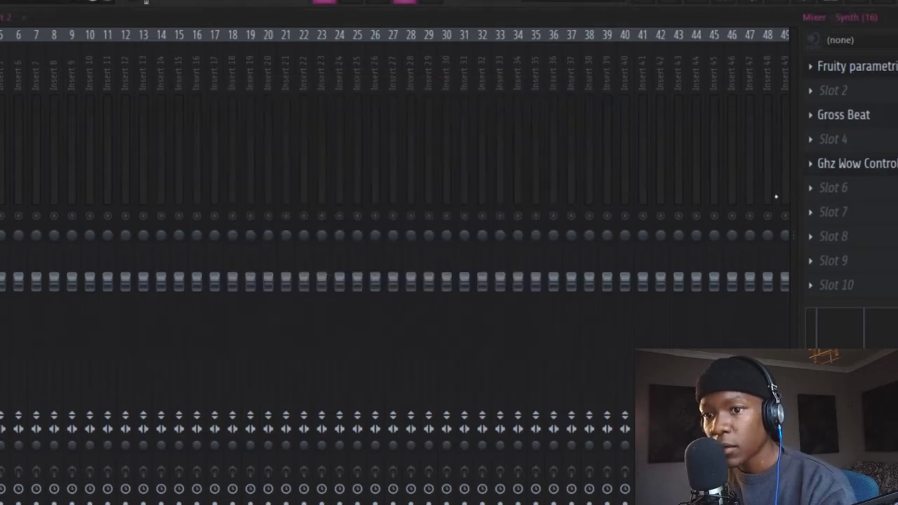
{"action": "left_click", "coordinate": [863, 218]}
{"action": "left_click", "coordinate": [533, 94]}
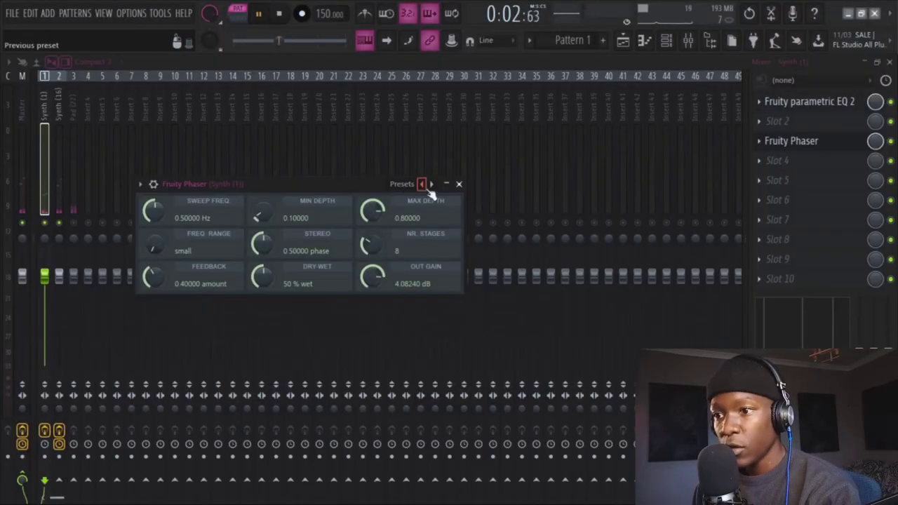
Close the Fruity Phaser on Synth (1), show the channel rack and open the Synth (1) channel.
{"action": "left_click", "coordinate": [460, 185]}
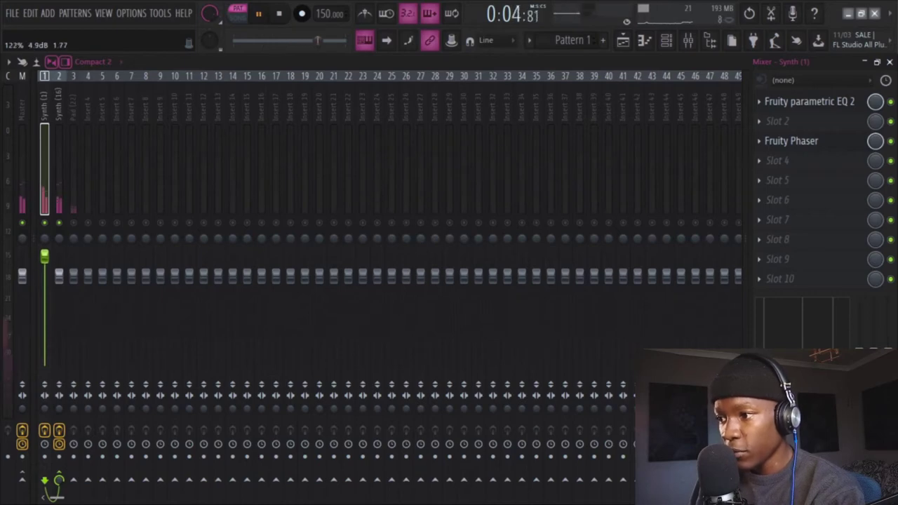
{"action": "left_click", "coordinate": [670, 41]}
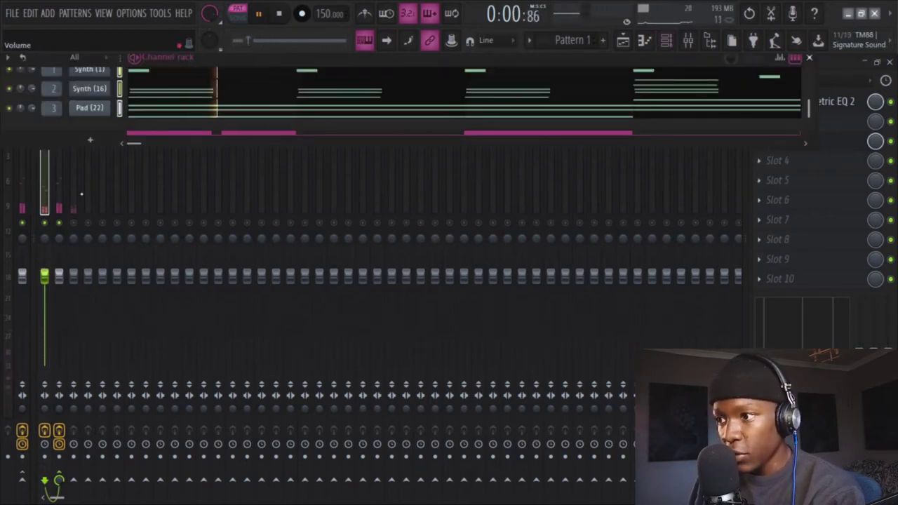
{"action": "left_click", "coordinate": [97, 74]}
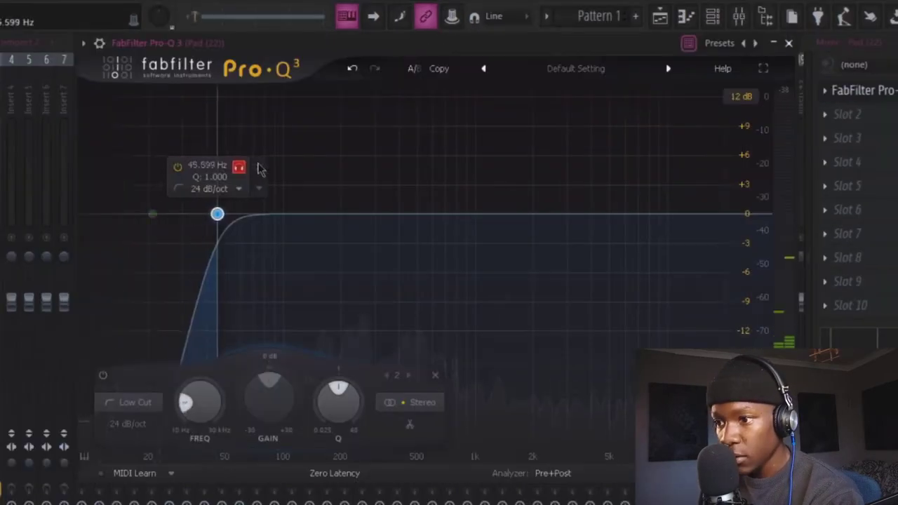
Band-limit Pad (22) in Pro-Q 3 with a 24 dB/oct low cut at about 167 Hz and a 36 dB/oct high cut at about 930 Hz.
{"action": "left_click_drag", "start_coordinate": [259, 169], "coordinate": [353, 159]}
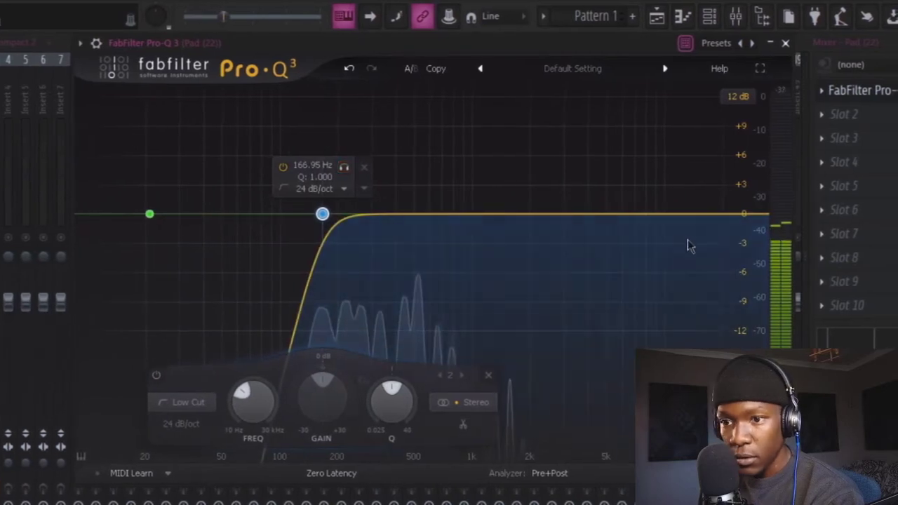
{"action": "left_click", "coordinate": [702, 215]}
{"action": "left_click_drag", "start_coordinate": [693, 168], "coordinate": [448, 209]}
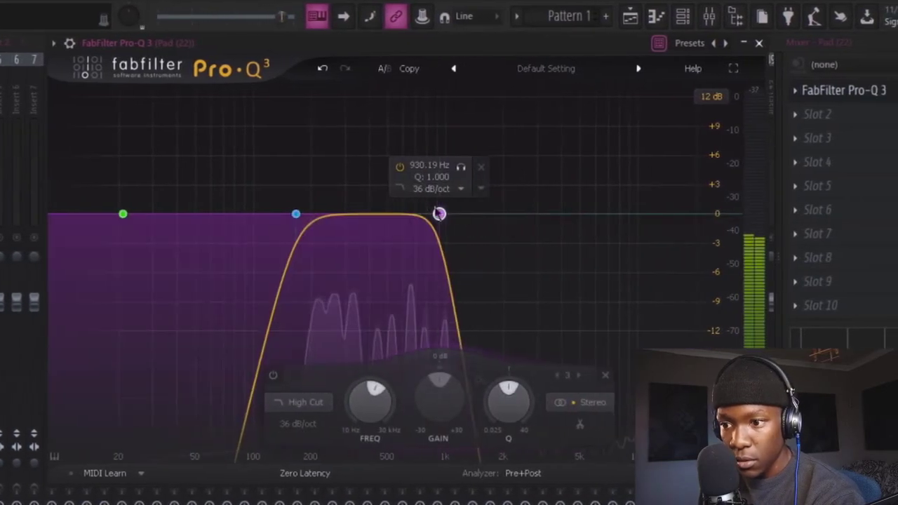
Load the Ambience reverb into slot 3 of the Pad (22) mixer track.
{"action": "left_click", "coordinate": [818, 137]}
{"action": "mouse_move", "coordinate": [800, 160]}
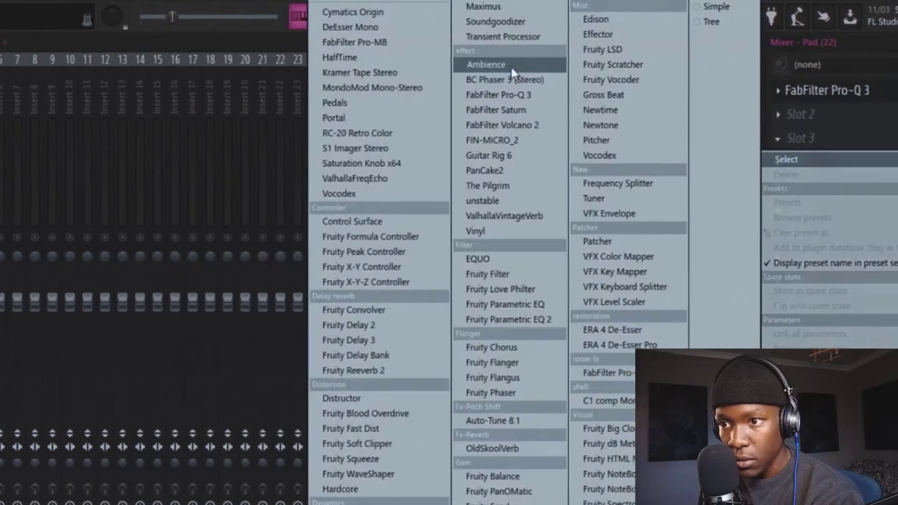
{"action": "left_click", "coordinate": [511, 67]}
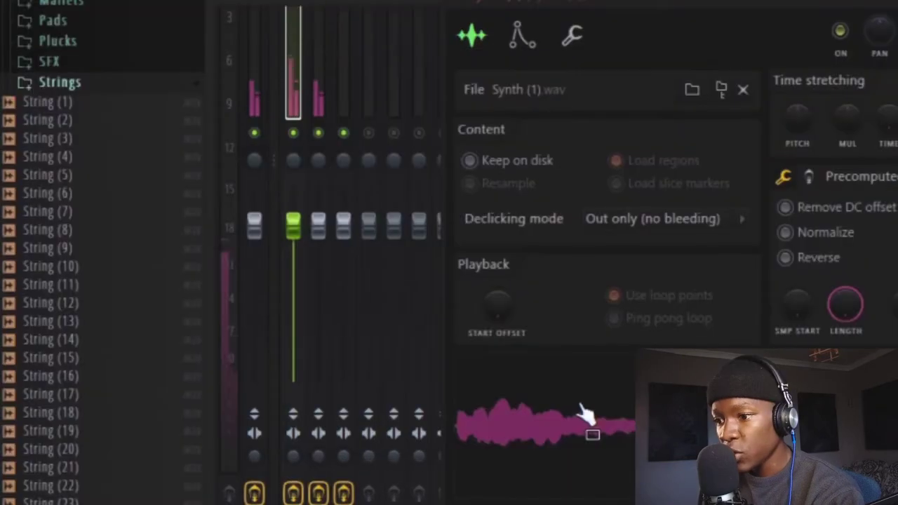
Replace the Synth (1) sample with String (16) from the Strings folder and make its melody notes legato.
{"action": "left_click_drag", "start_coordinate": [582, 407], "coordinate": [70, 351]}
{"action": "left_click_drag", "start_coordinate": [71, 301], "coordinate": [614, 316]}
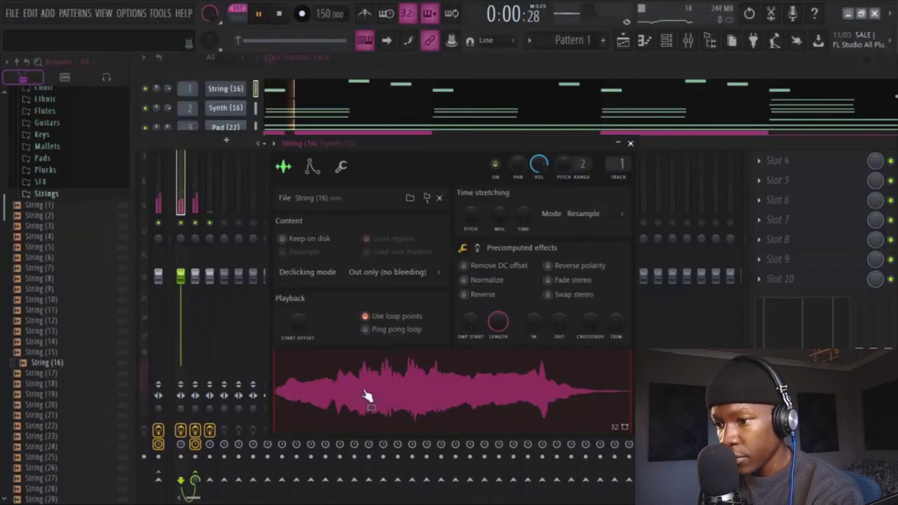
{"action": "left_click", "coordinate": [290, 100]}
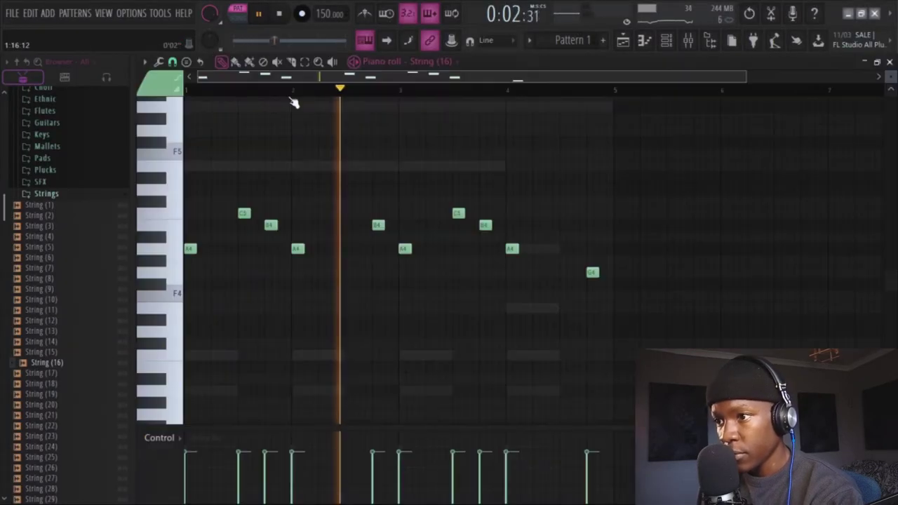
{"action": "key", "text": "ctrl+l"}
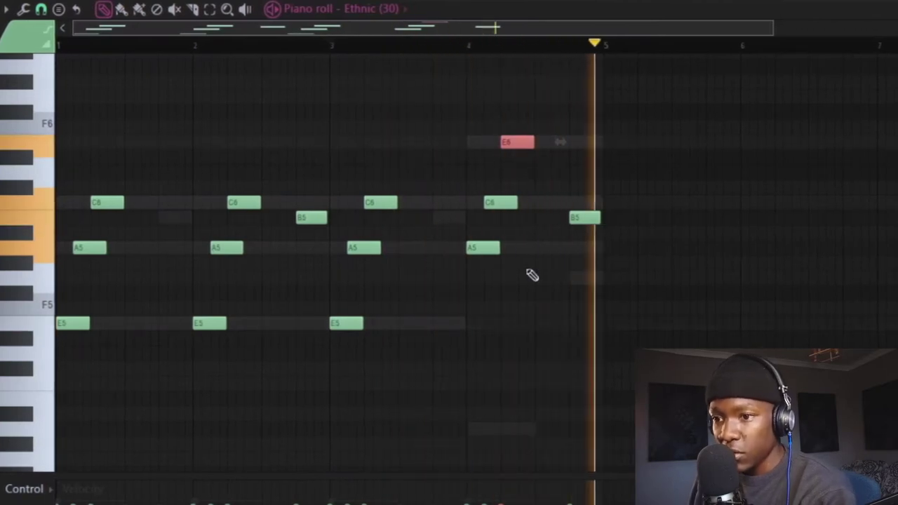
Load Fruity Phaser into slot 4 of the Ethnic (30) mixer track and close the Ambience reverb settings.
{"action": "right_click", "coordinate": [439, 364]}
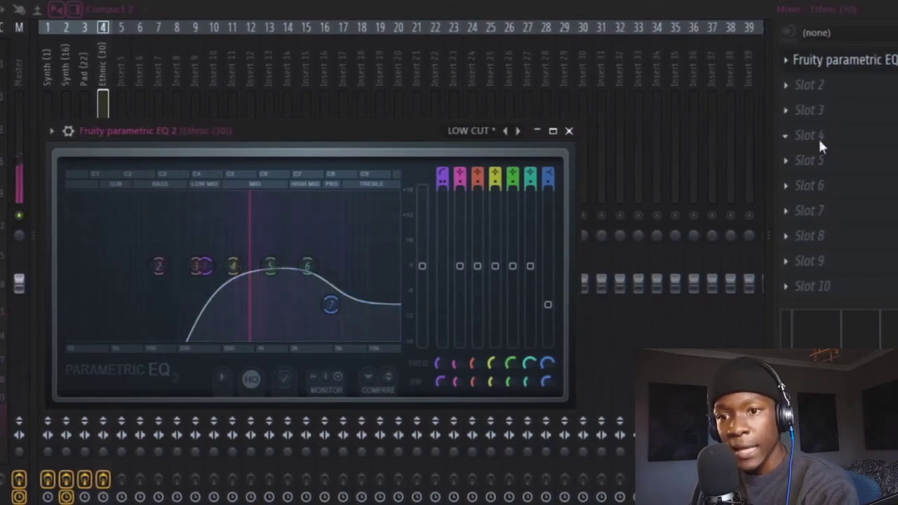
{"action": "left_click", "coordinate": [819, 137]}
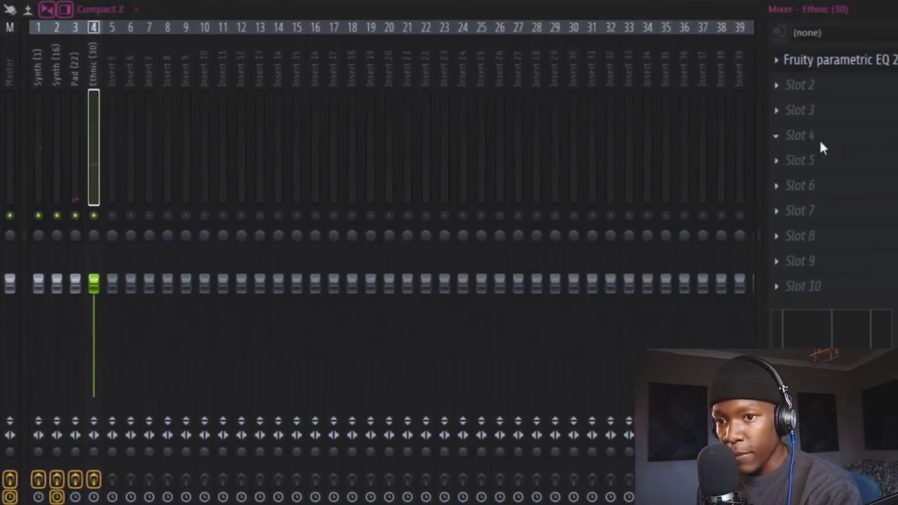
{"action": "left_click", "coordinate": [818, 138]}
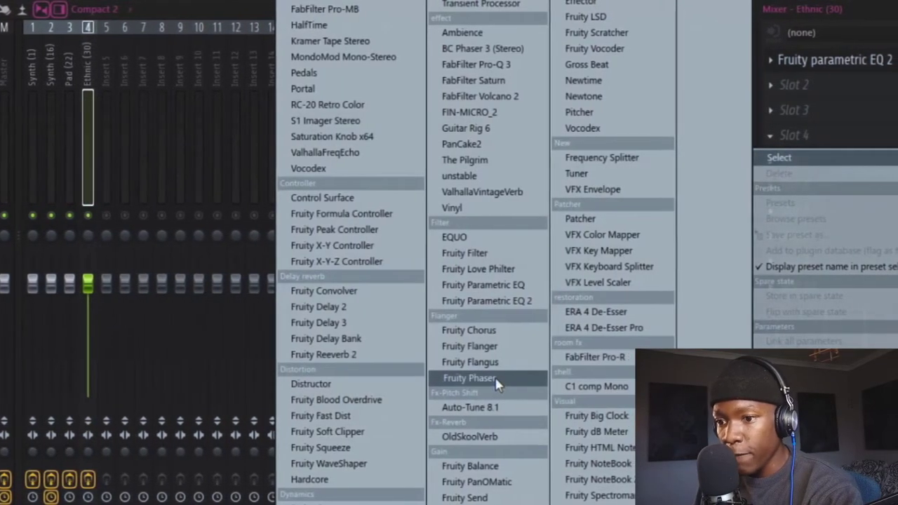
{"action": "left_click", "coordinate": [496, 379]}
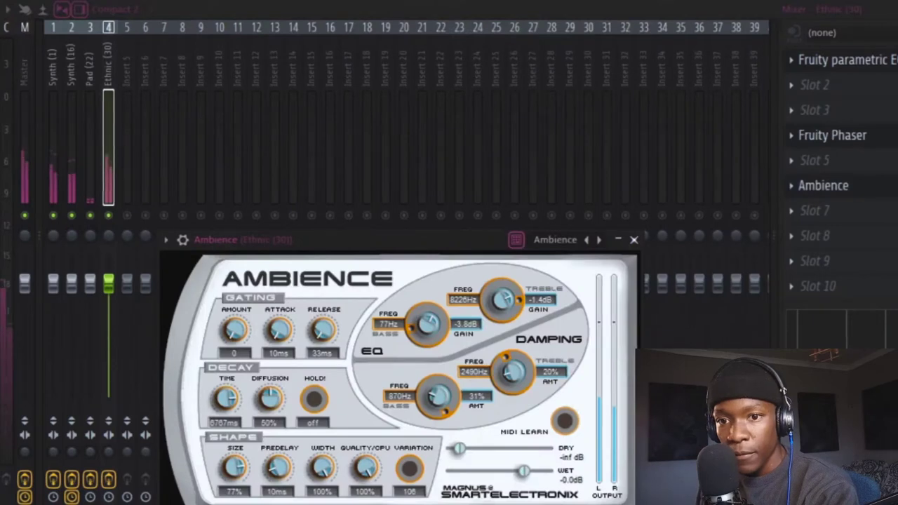
{"action": "left_click", "coordinate": [635, 240]}
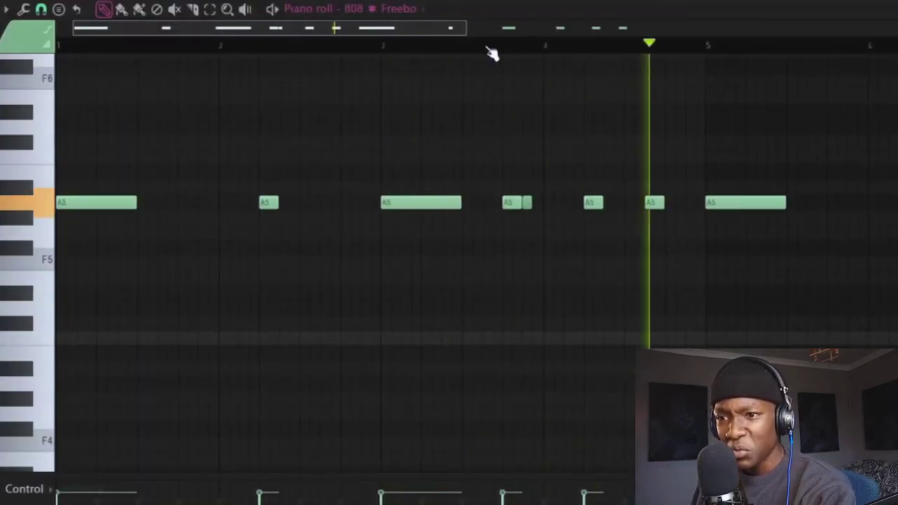
Add a short A5 note directly after the last 808 note of bar 4 and remove the extra note behind it.
{"action": "scroll", "coordinate": [491, 54], "scroll_direction": "down", "scroll_amount": 6}
{"action": "scroll", "coordinate": [315, 56], "scroll_direction": "up", "scroll_amount": 5}
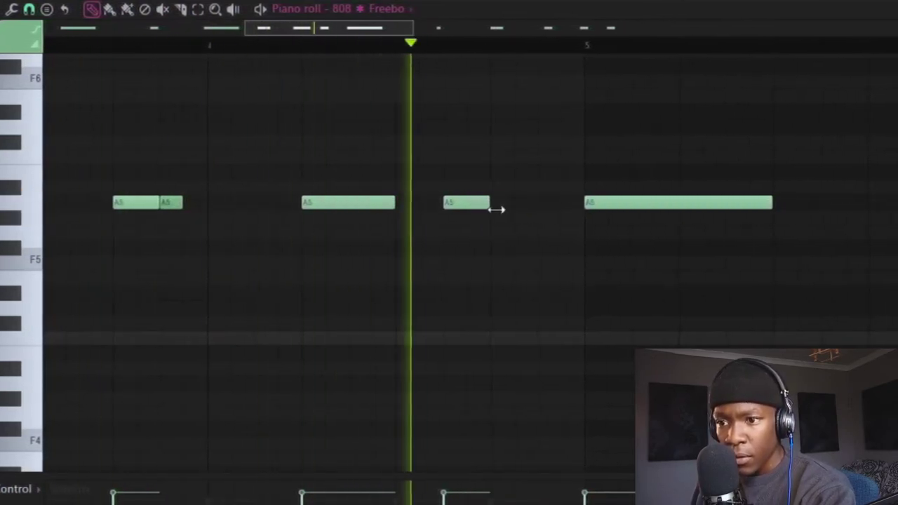
{"action": "left_click_drag", "start_coordinate": [515, 203], "coordinate": [492, 203]}
{"action": "left_click", "coordinate": [519, 203]}
{"action": "left_click", "coordinate": [515, 202], "text": "ctrl"}
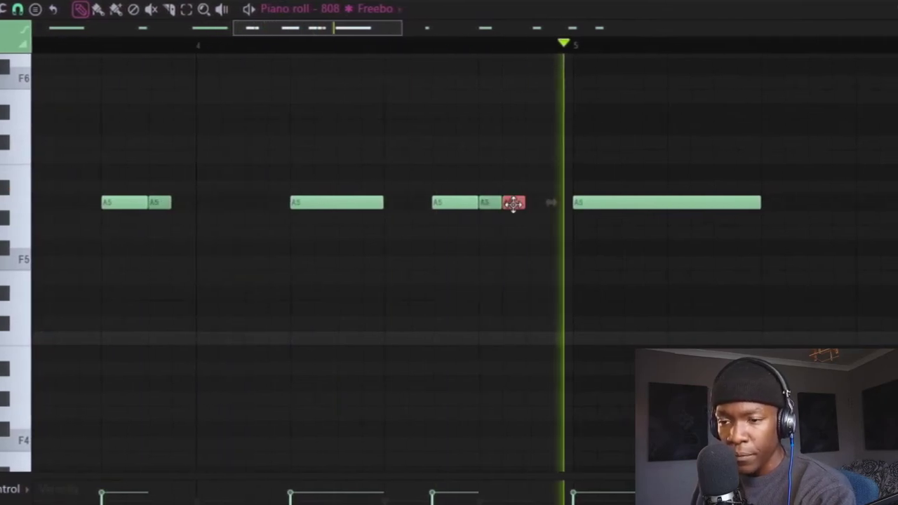
{"action": "left_click", "coordinate": [518, 197], "text": "ctrl"}
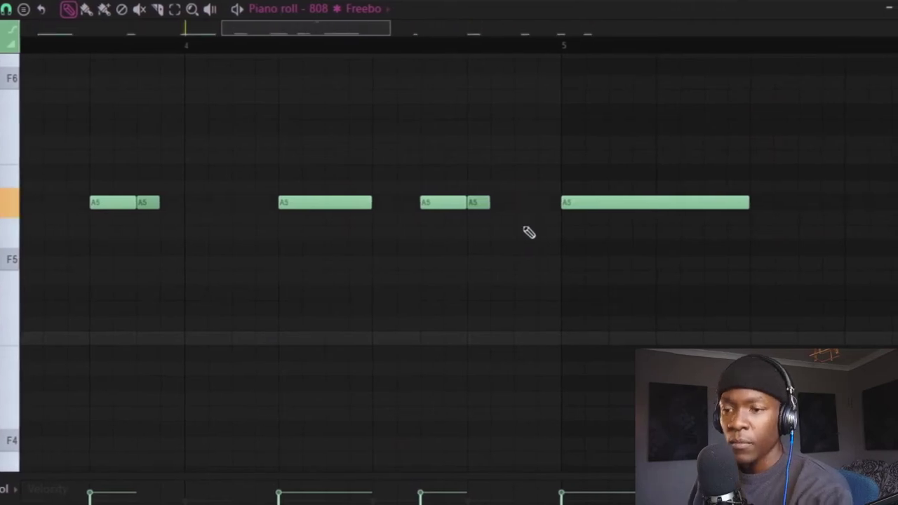
Play back the 808 pattern to audition the bass rhythm together with its high notes.
{"action": "scroll", "coordinate": [519, 53], "scroll_direction": "down", "scroll_amount": 5}
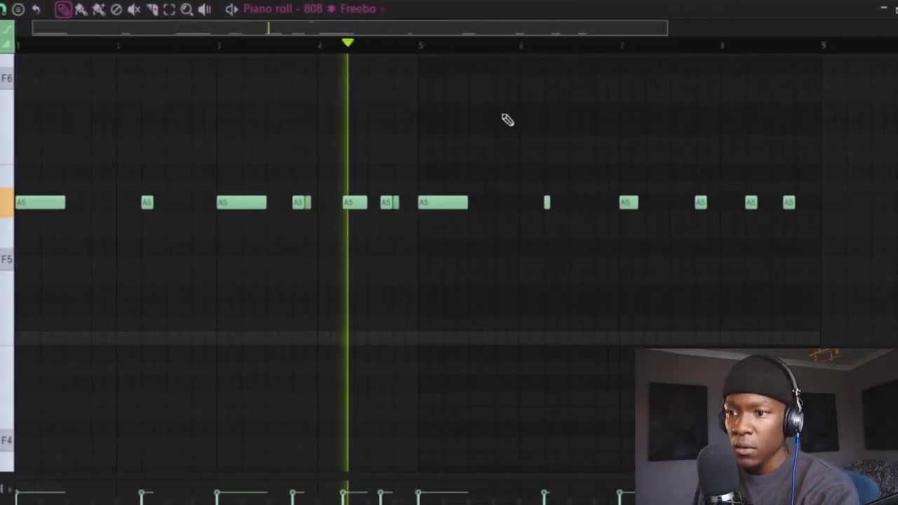
{"action": "scroll", "coordinate": [482, 331], "scroll_direction": "up", "scroll_amount": 3}
{"action": "key", "text": "space"}
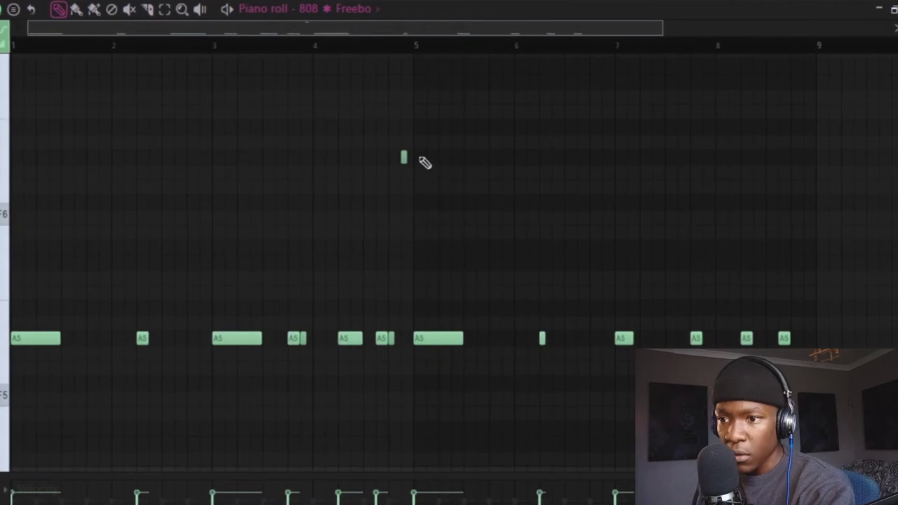
{"action": "key", "text": "space"}
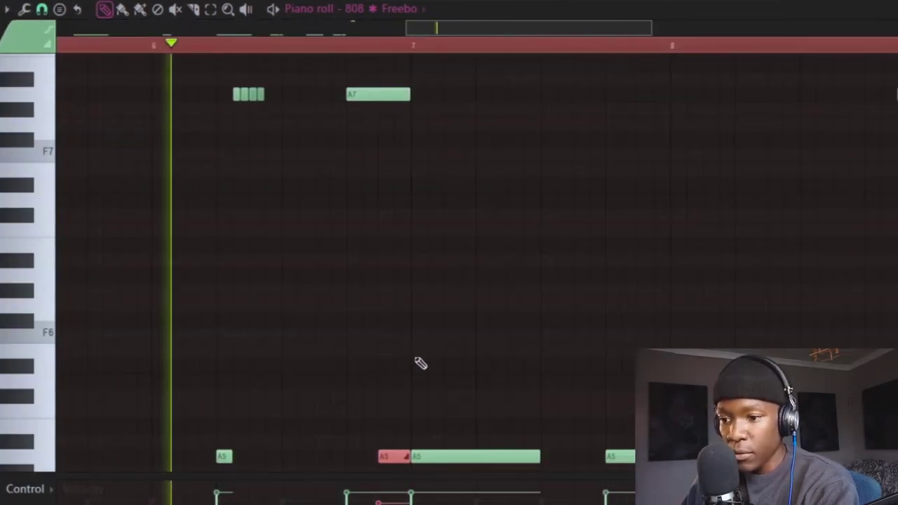
{"action": "key", "text": "space"}
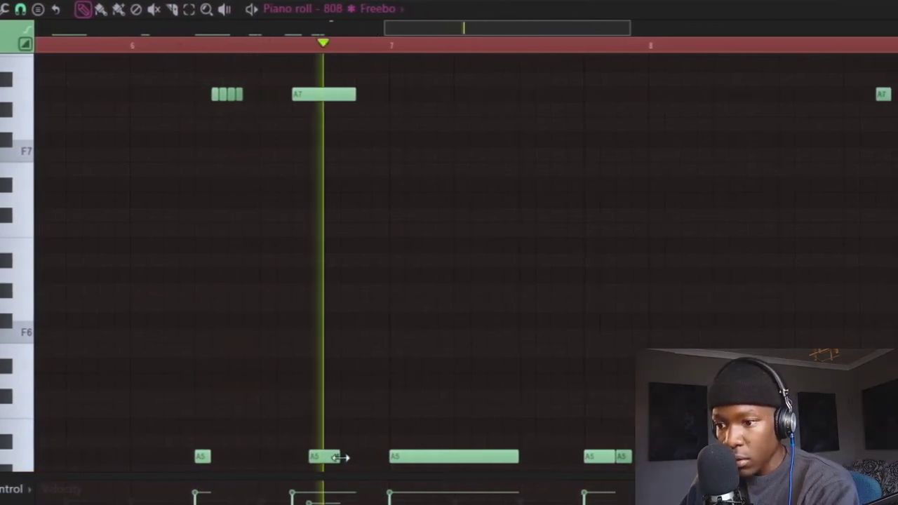
Move the A5 slide note in bar 6 of the 808 one step later, ending together with the A7 note, and play it back.
{"action": "key", "text": "space"}
{"action": "key", "text": "space"}
{"action": "left_click_drag", "start_coordinate": [325, 455], "coordinate": [336, 458]}
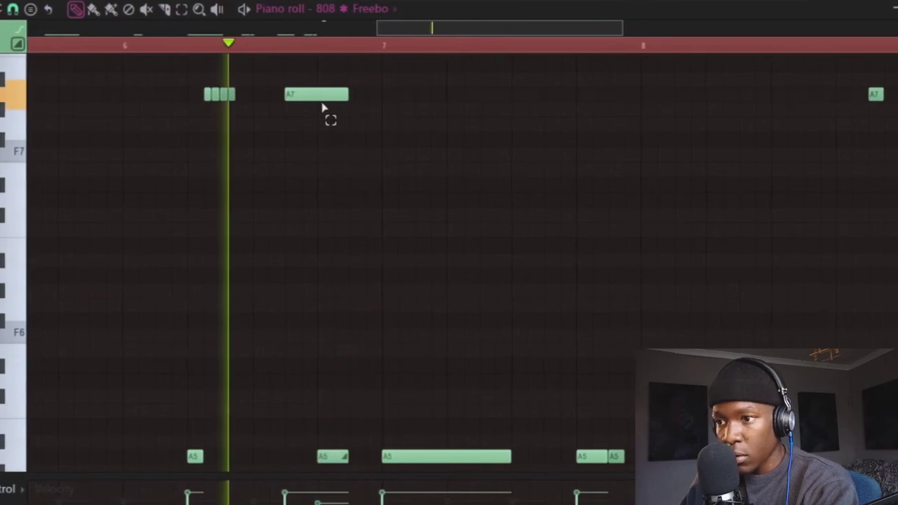
{"action": "left_click_drag", "start_coordinate": [368, 80], "coordinate": [328, 105]}
{"action": "key", "text": "space"}
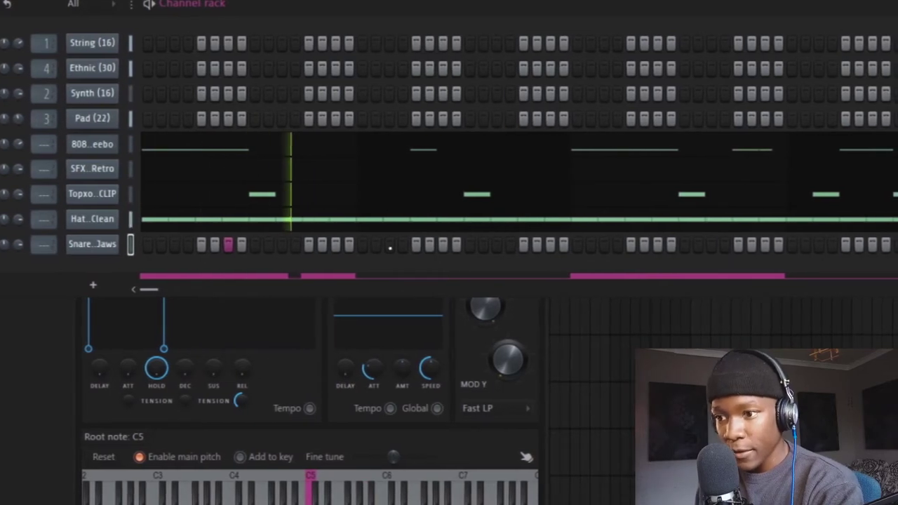
Check the sample settings of the Snare Jaws channel and close them.
{"action": "left_click", "coordinate": [87, 246]}
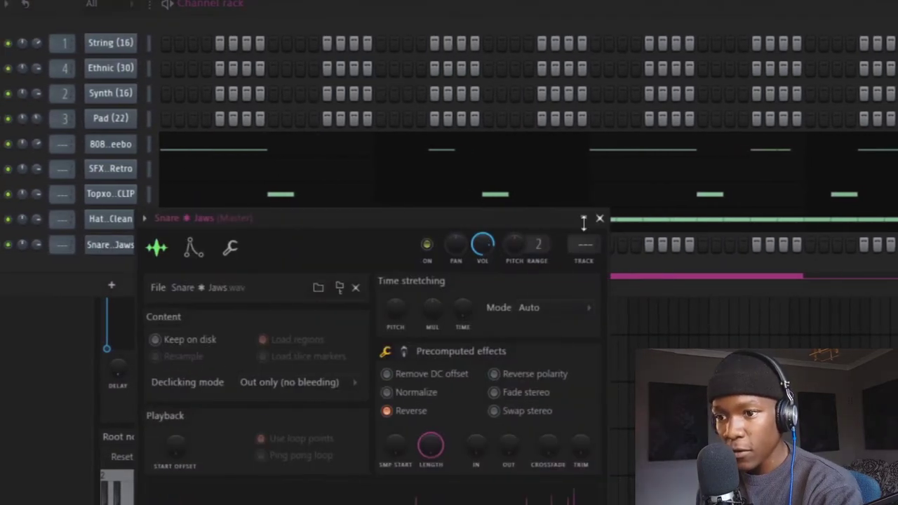
{"action": "left_click", "coordinate": [600, 218]}
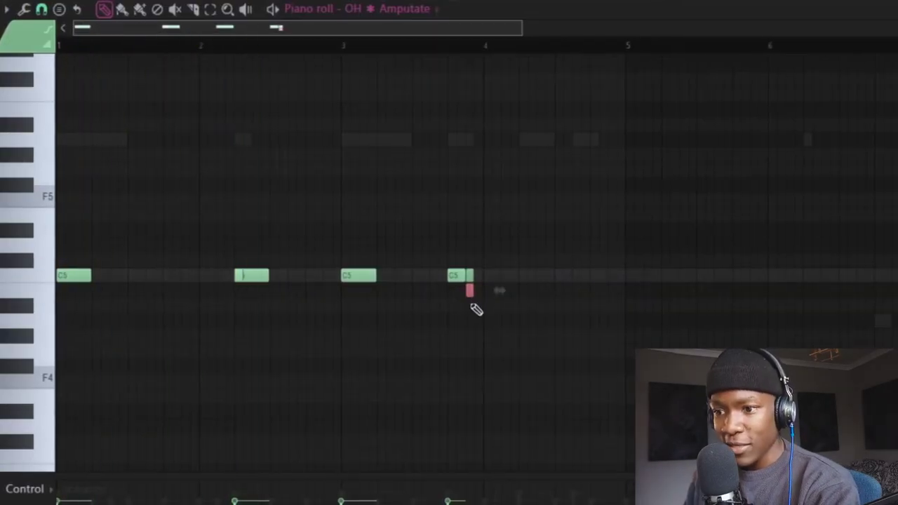
Make the short lower OH Amputate note at the end of bar 3 a slide note on C4 and play the pattern.
{"action": "double_click", "coordinate": [470, 290]}
{"action": "left_click", "coordinate": [490, 358]}
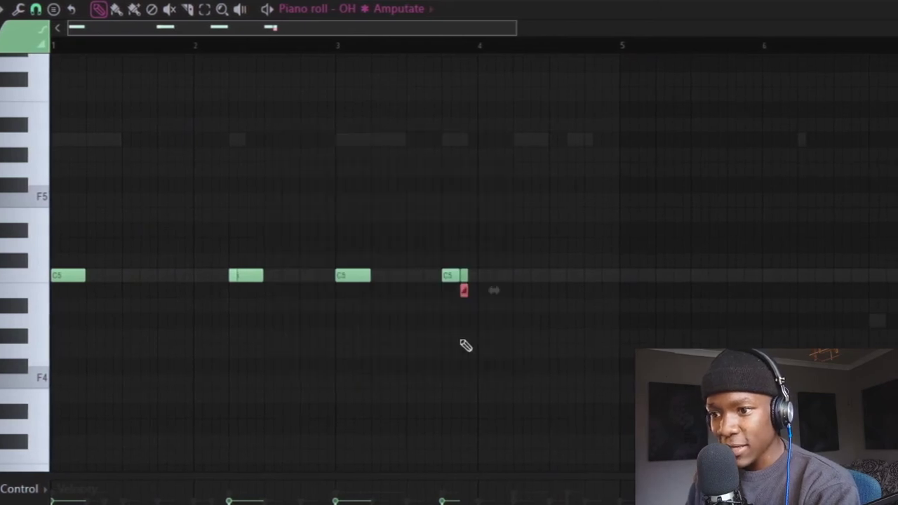
{"action": "key", "text": "space"}
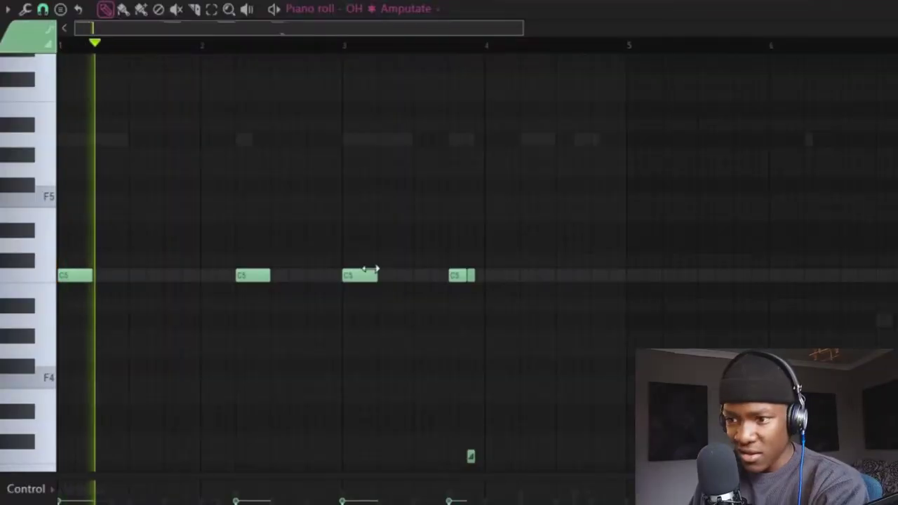
Add a C5 note on beat 2 of bar 4 and duplicate the whole OH Amputate pattern into bars 5 to 8.
{"action": "left_click", "coordinate": [522, 275]}
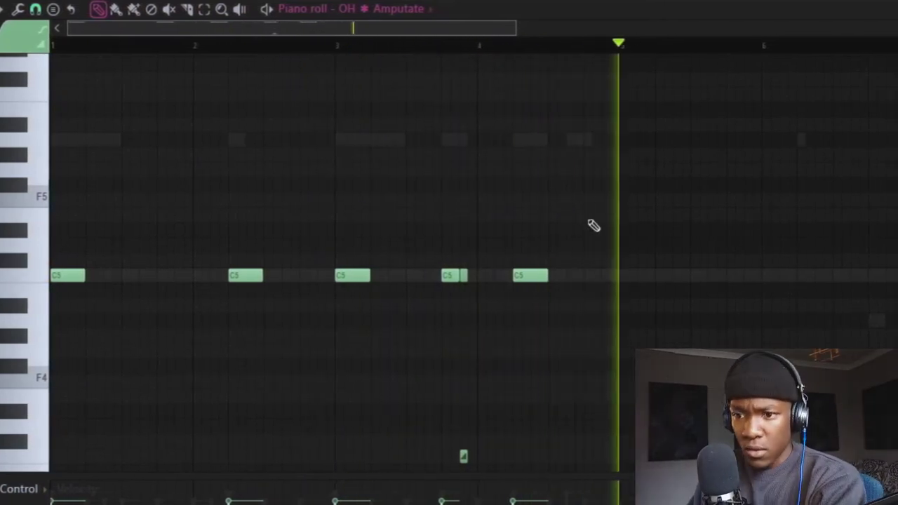
{"action": "key", "text": "ctrl+a"}
{"action": "key", "text": "ctrl+b"}
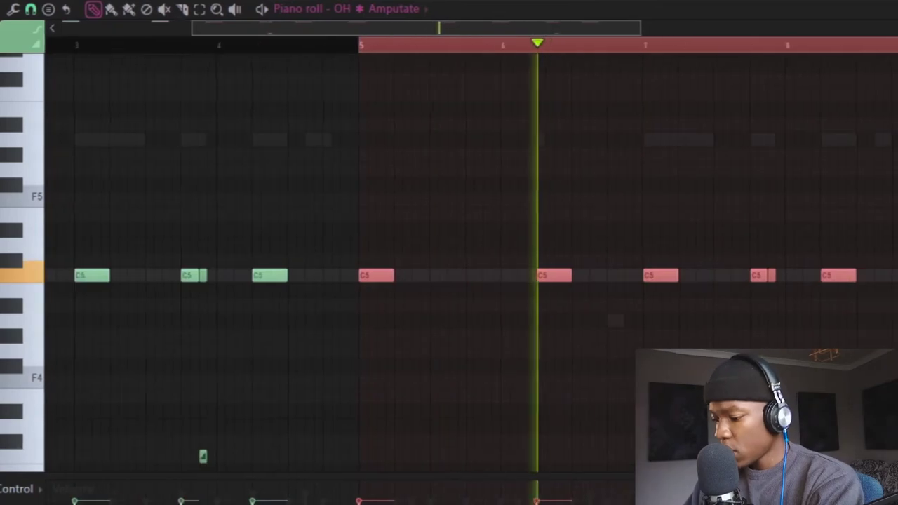
Delete the duplicated C5 note at the start of bar 5 and redraw the C5 note in bar 6.
{"action": "right_click", "coordinate": [376, 275]}
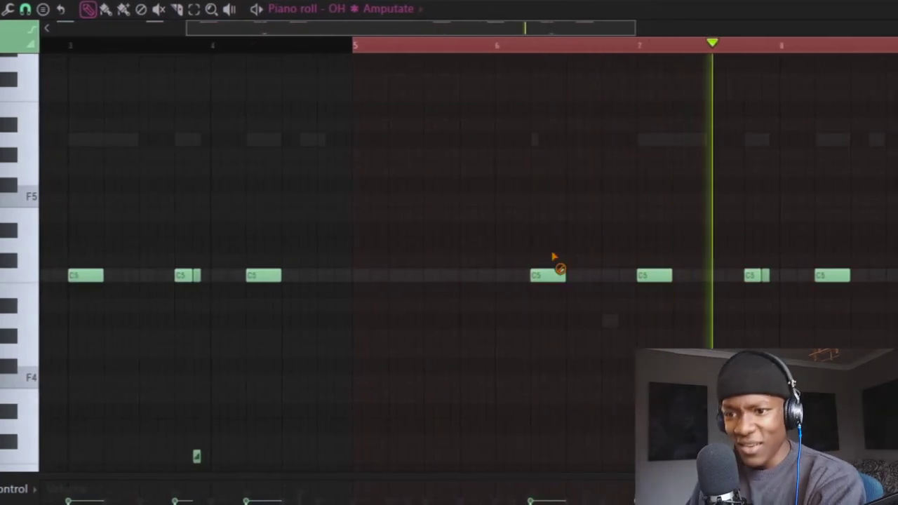
{"action": "right_click", "coordinate": [556, 275]}
{"action": "left_click", "coordinate": [546, 275]}
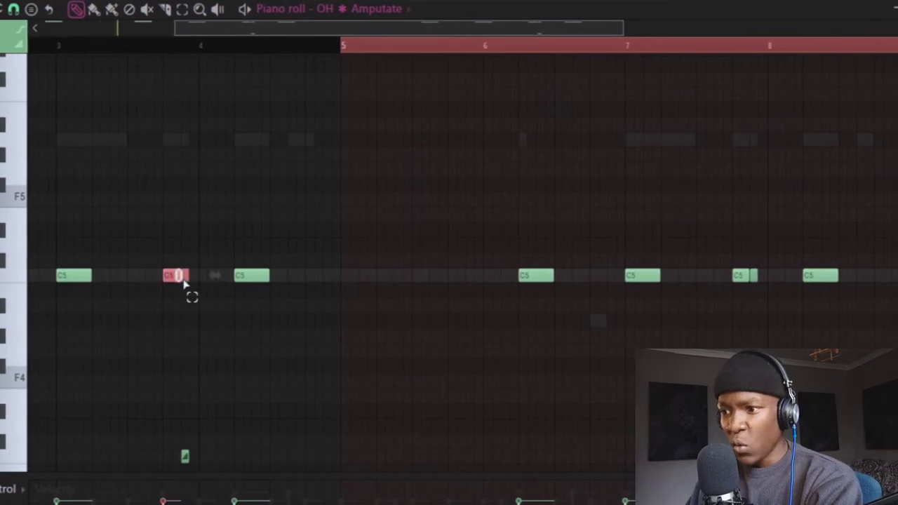
Try to carry the short C5 note and its C4 slide note from the end of bar 3 over to bar 6.
{"action": "left_click_drag", "start_coordinate": [180, 256], "coordinate": [195, 468]}
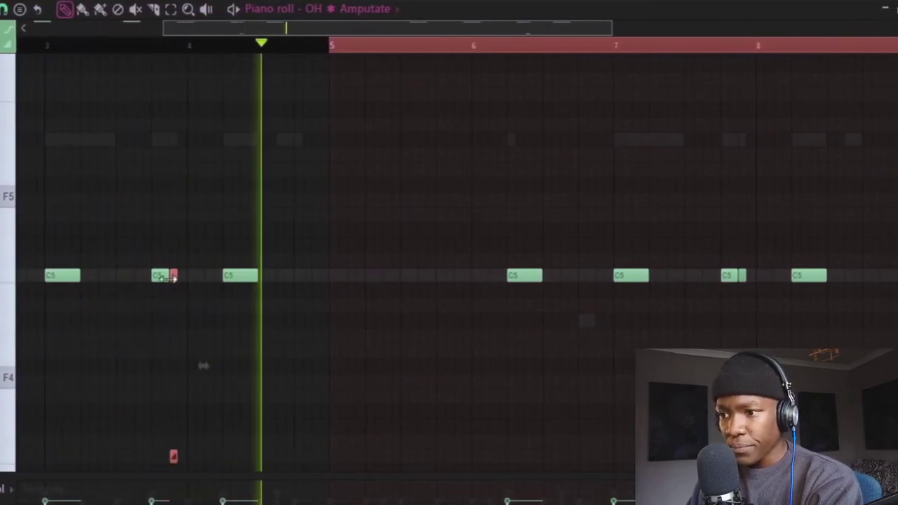
{"action": "left_click_drag", "start_coordinate": [172, 276], "coordinate": [523, 292]}
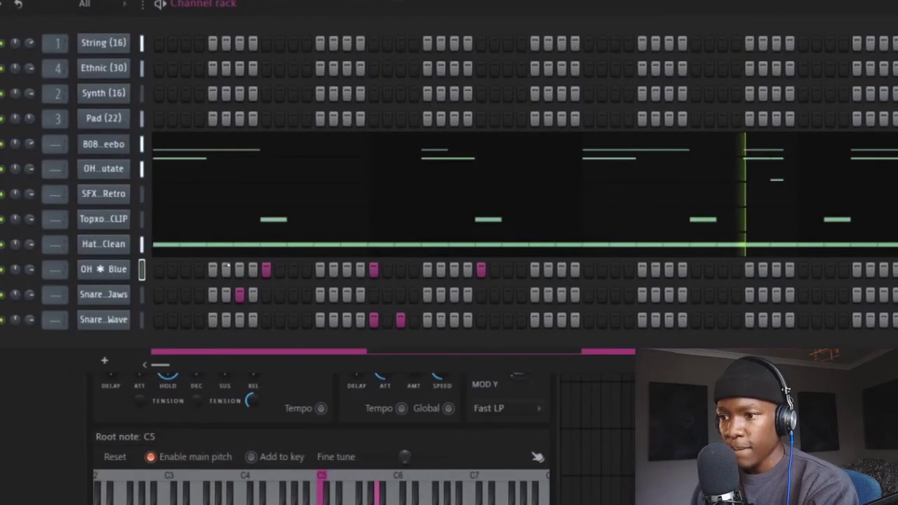
Duplicate the OH Blue hits of bars 1 to 4 into bars 5 to 8 in its piano roll.
{"action": "right_click", "coordinate": [105, 269]}
{"action": "left_click", "coordinate": [151, 267]}
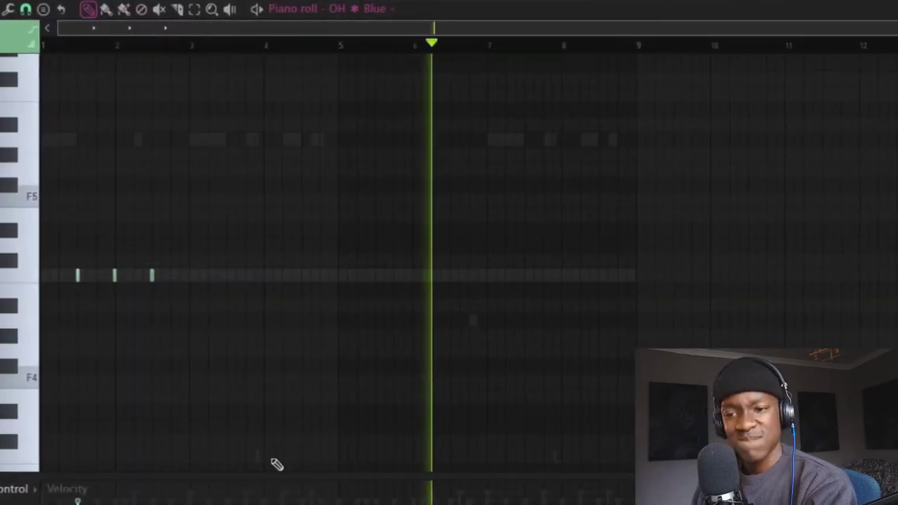
{"action": "left_click_drag", "start_coordinate": [339, 46], "coordinate": [43, 45]}
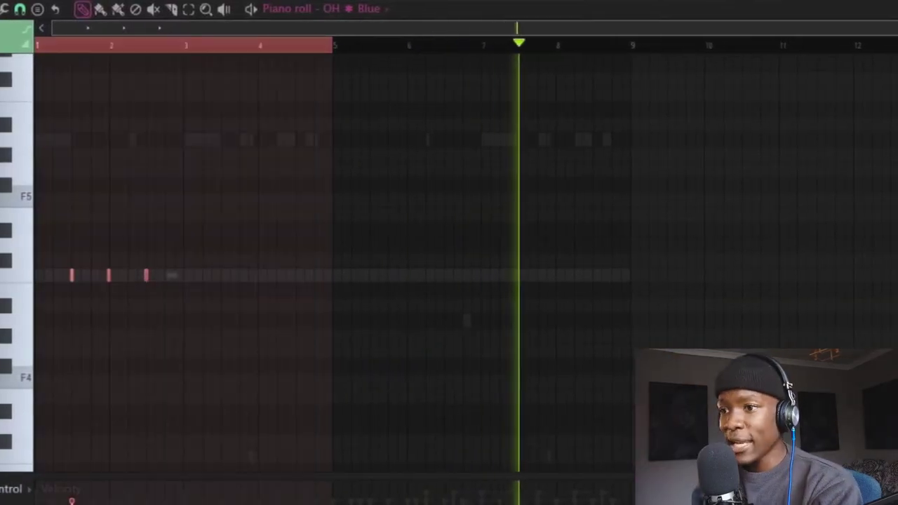
{"action": "key", "text": "ctrl+b"}
{"action": "key", "text": "ctrl+d"}
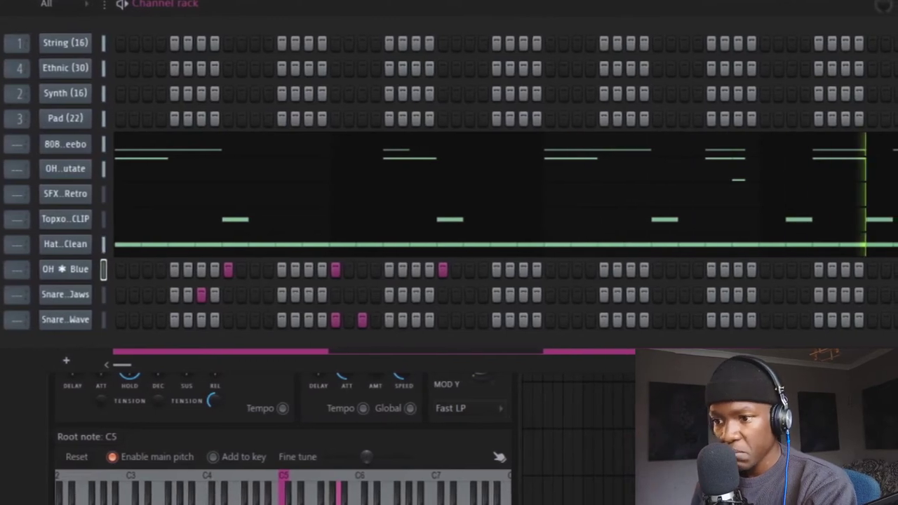
Show the velocity graph of the OH Blue channel and open its piano roll again.
{"action": "right_click", "coordinate": [62, 275]}
{"action": "left_click", "coordinate": [136, 288]}
{"action": "right_click", "coordinate": [73, 271]}
{"action": "left_click", "coordinate": [102, 271]}
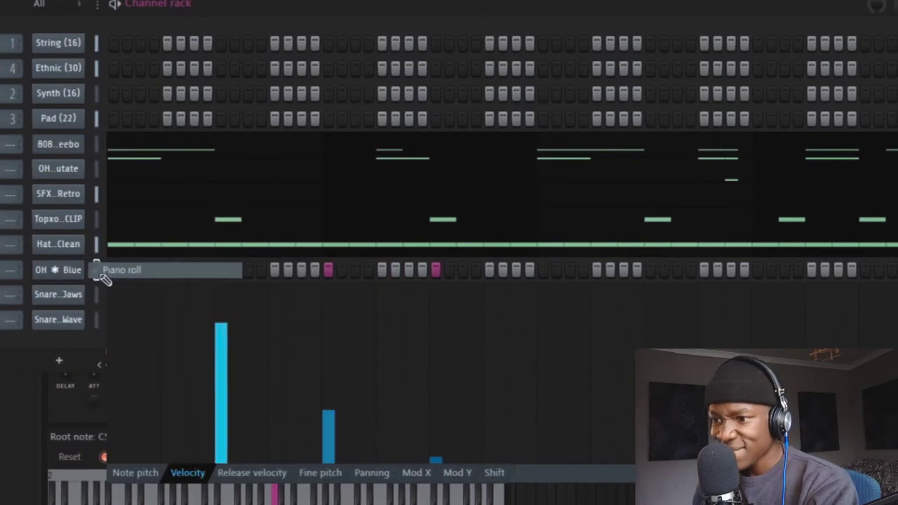